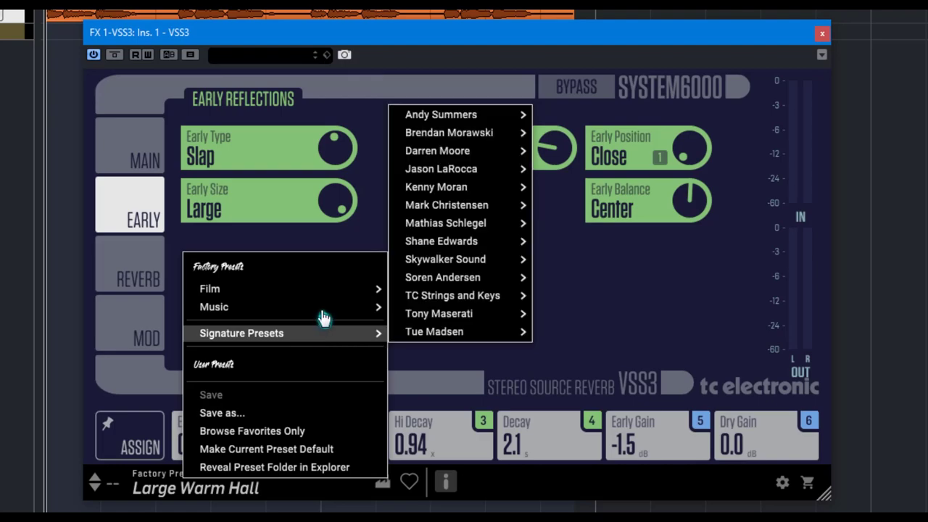
- Browse the factory Music categories and the Signature Presets in the preset list, and close it without loading one
mouse_move(322, 311)
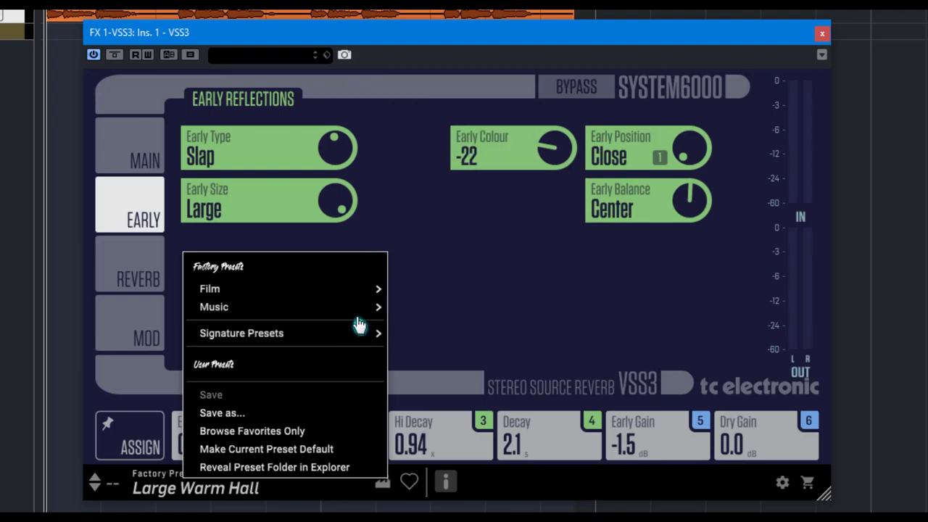
mouse_move(465, 290)
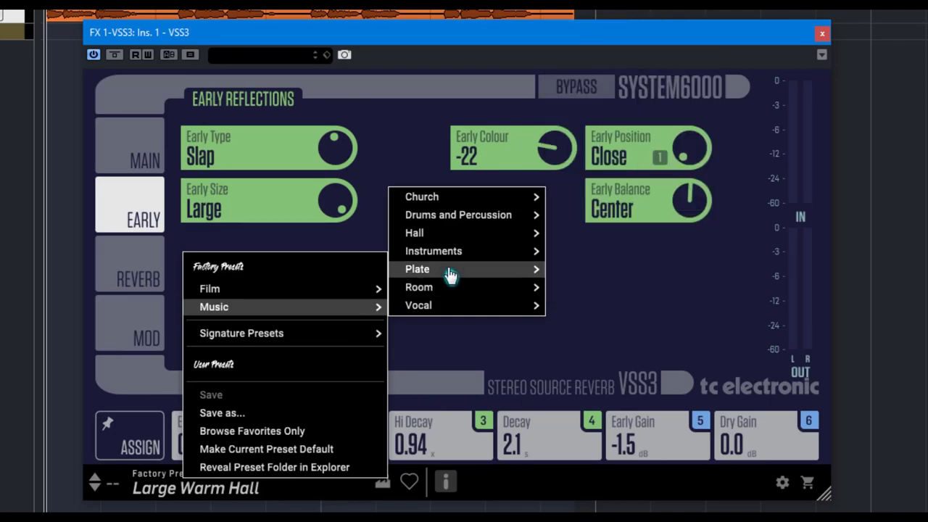
mouse_move(448, 261)
mouse_move(430, 222)
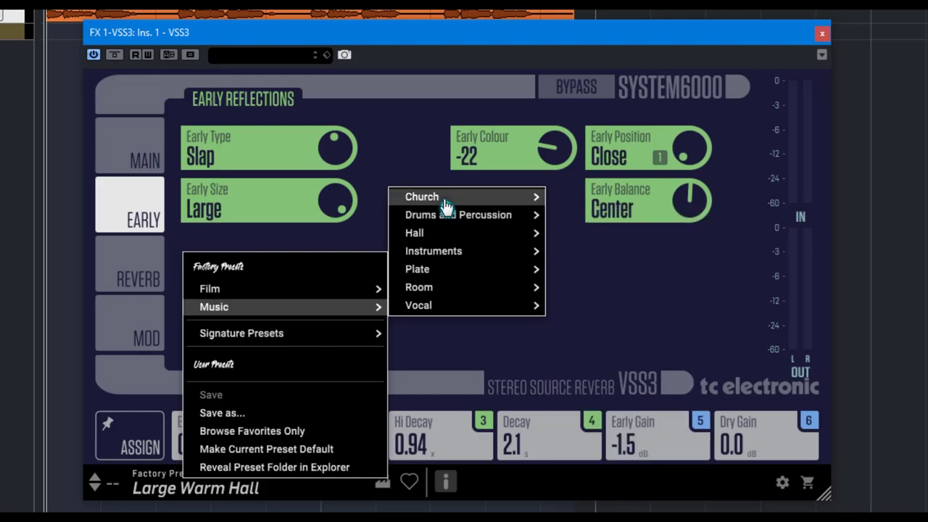
mouse_move(445, 207)
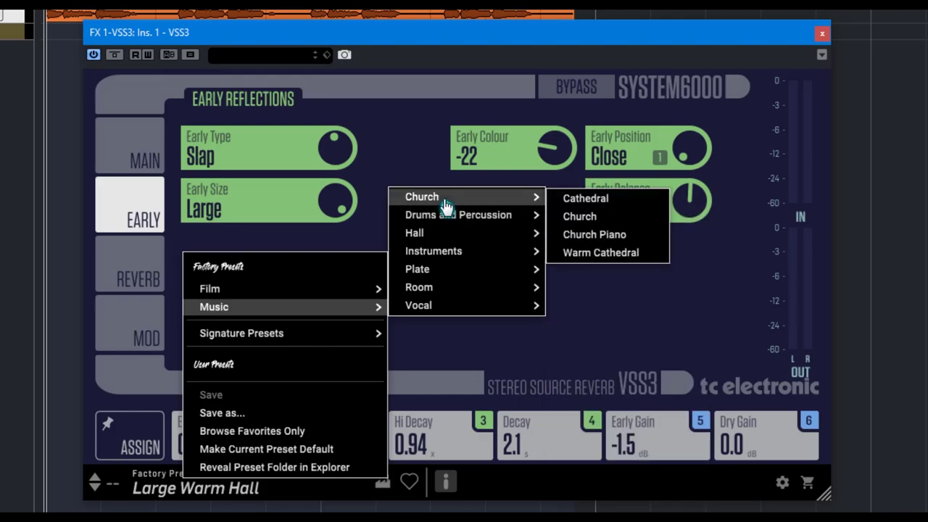
mouse_move(295, 335)
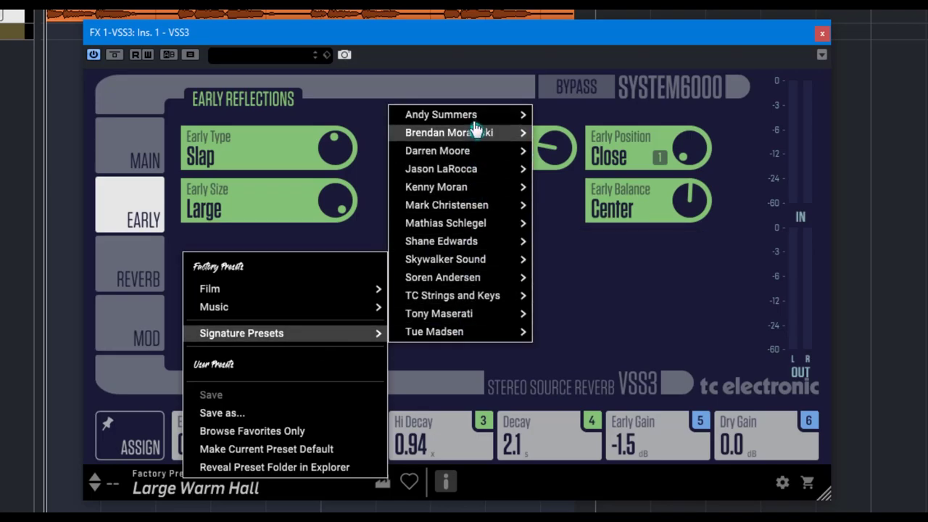
mouse_move(474, 123)
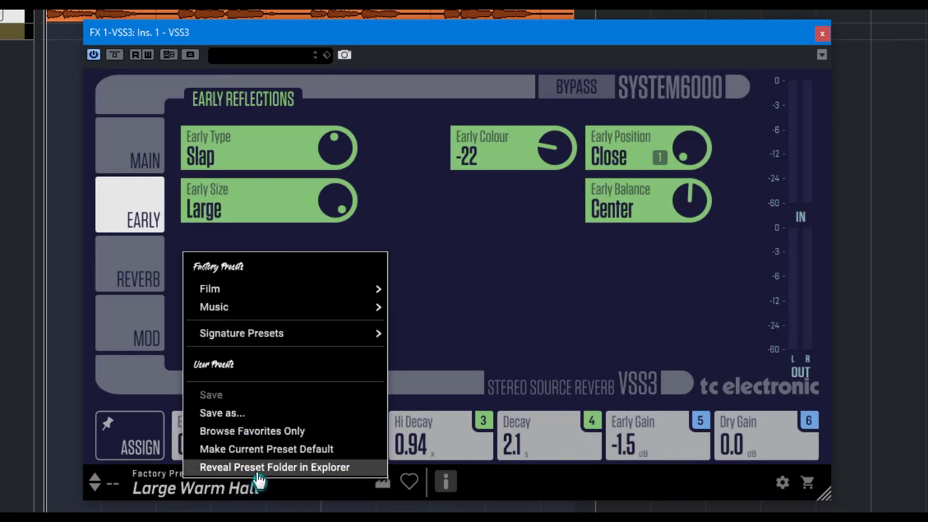
left_click(435, 352)
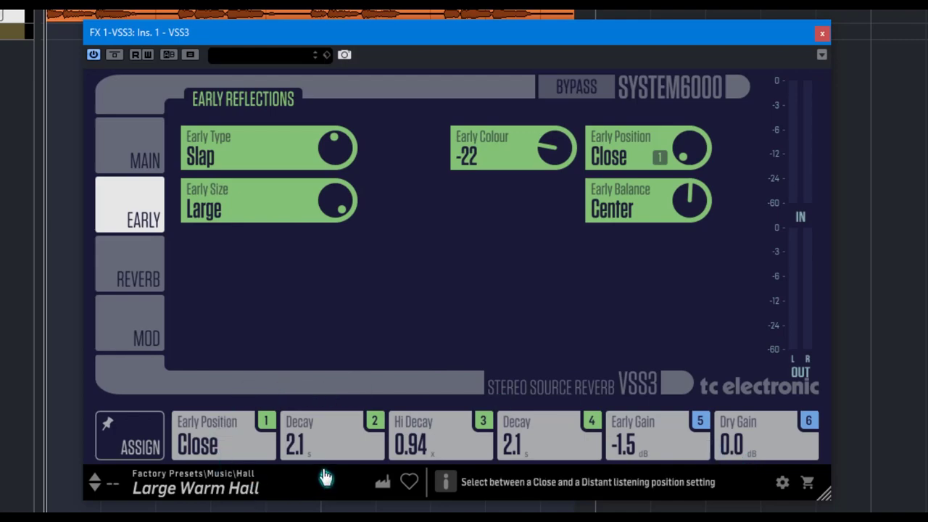
- Show the Master Reverb parameters and assign favorite number 0 to the Large Warm Hall preset
left_click(116, 139)
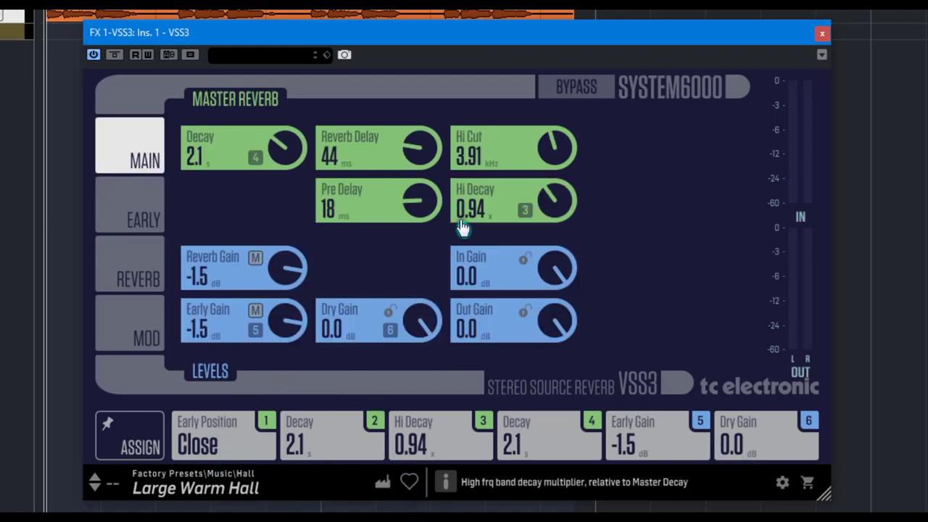
left_click(409, 482)
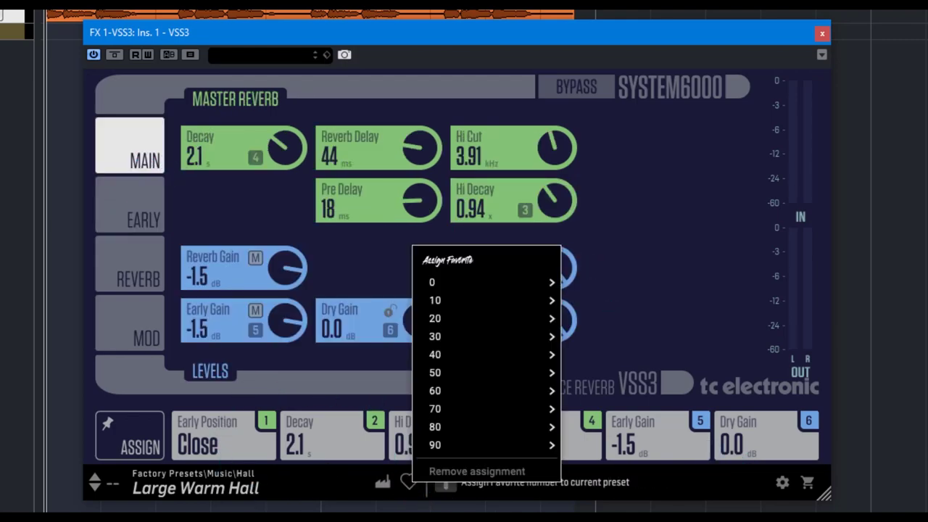
mouse_move(503, 288)
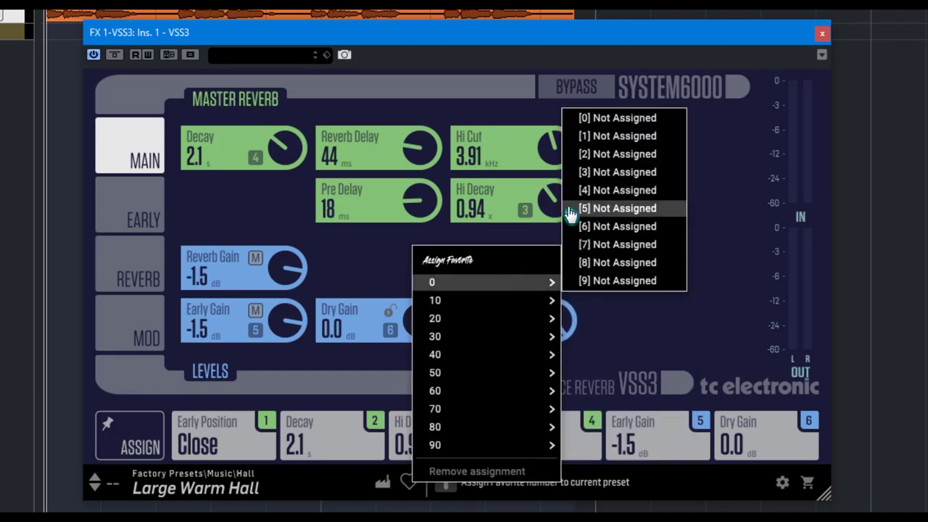
left_click(293, 218)
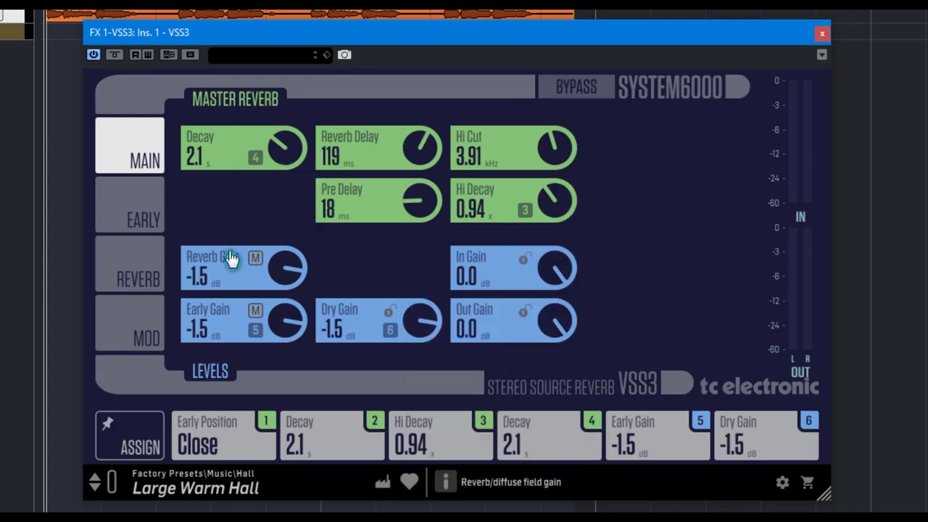
- Show the Reverb Type and Colour parameters and shrink the plug-in window slightly
left_click(155, 230)
left_click(143, 272)
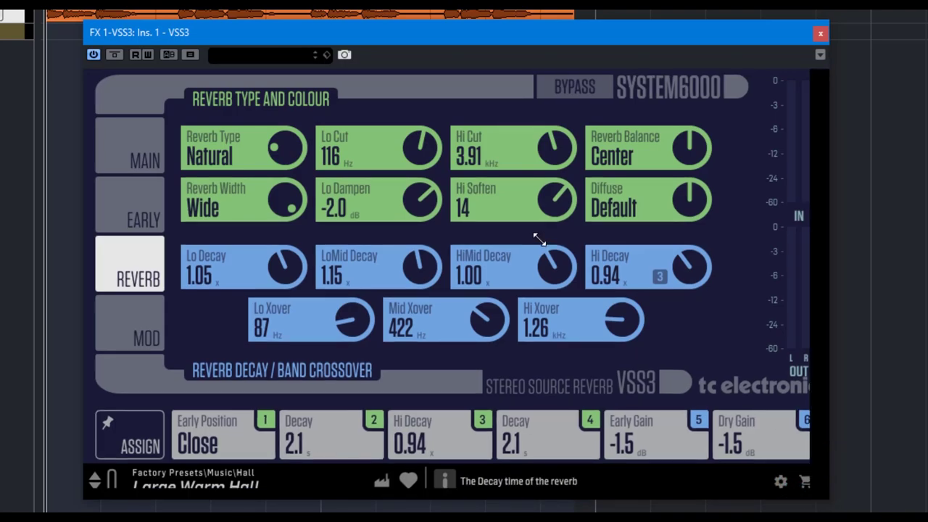
left_click_drag(822, 493, 604, 326)
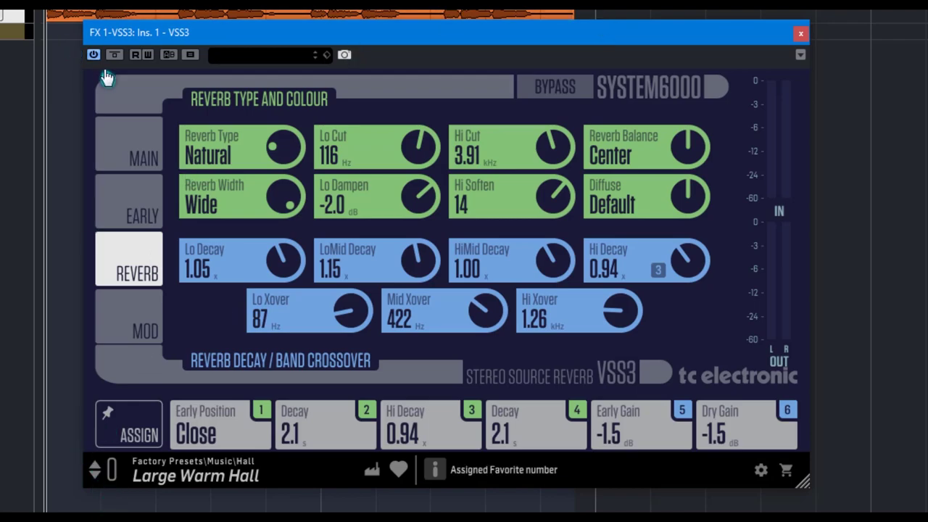
- Play the track with the VSS3 reverb bypassed and switch the reverb back on
left_click(555, 87)
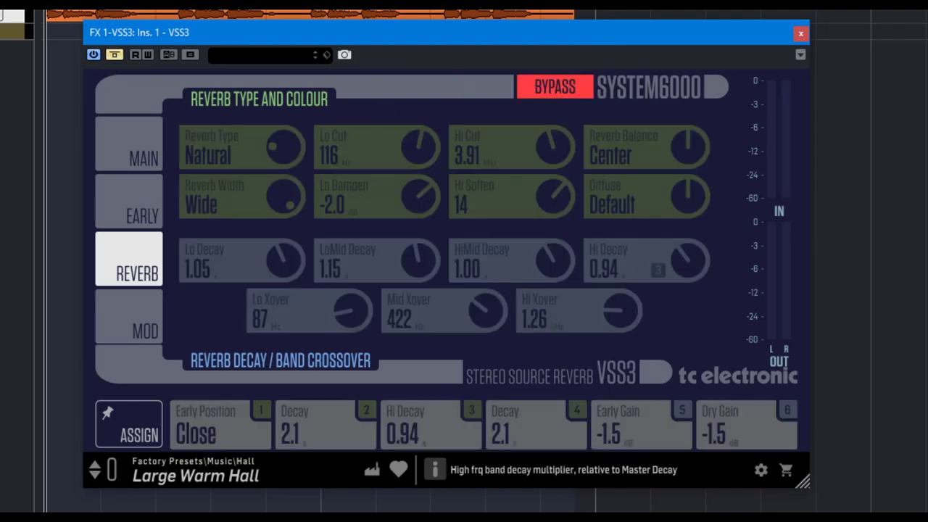
key("space")
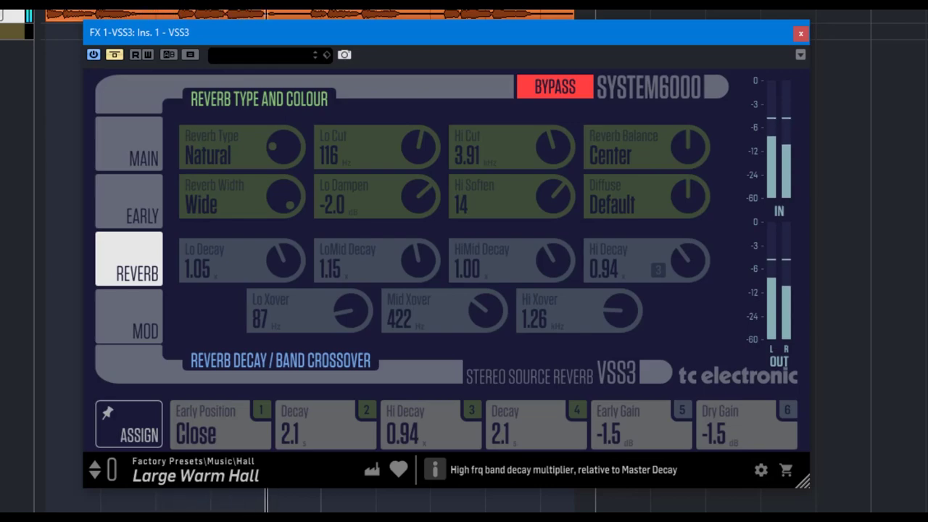
left_click(557, 89)
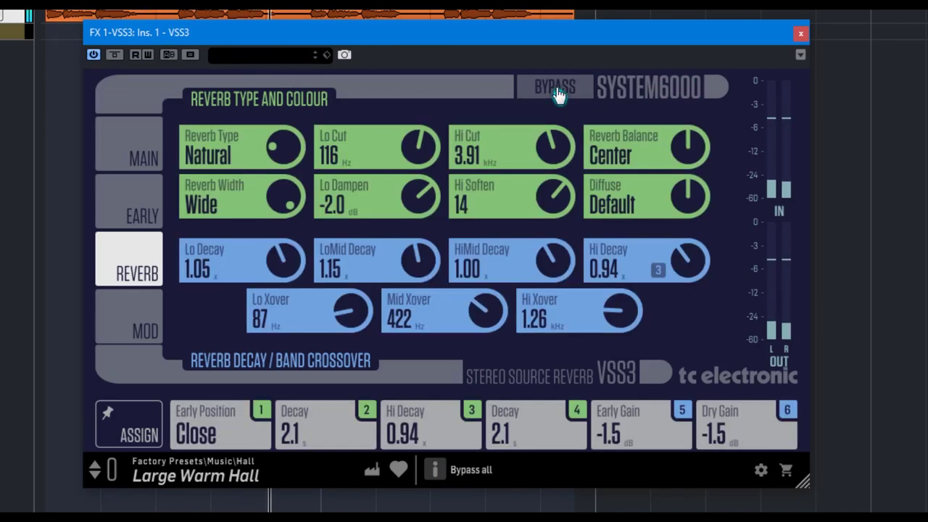
- Load the Acoustic Gtr Ambience factory preset from Music Instruments and briefly compare it with the effect bypassed
left_click(158, 475)
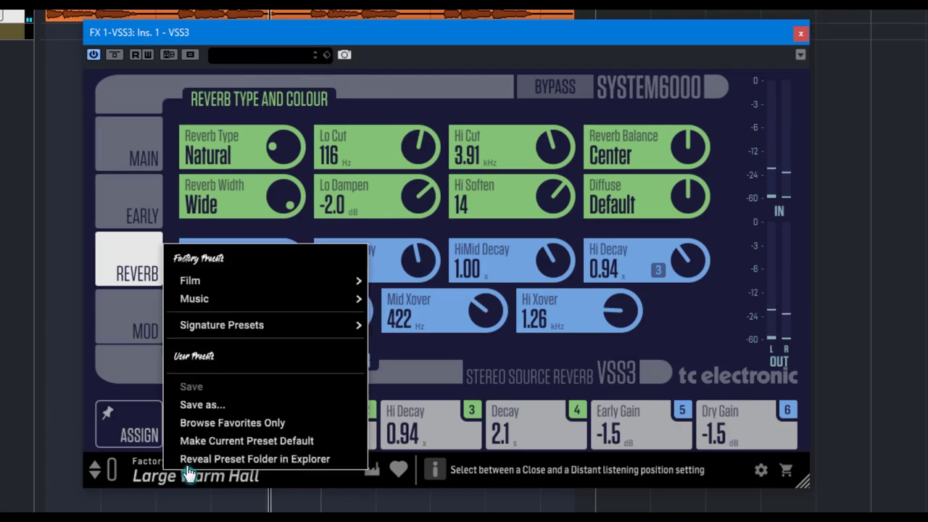
mouse_move(300, 327)
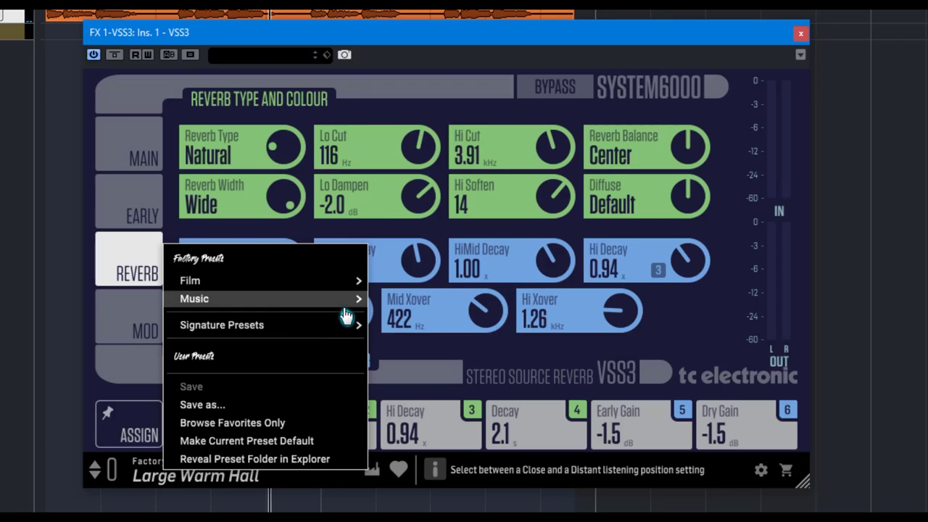
mouse_move(344, 299)
mouse_move(471, 245)
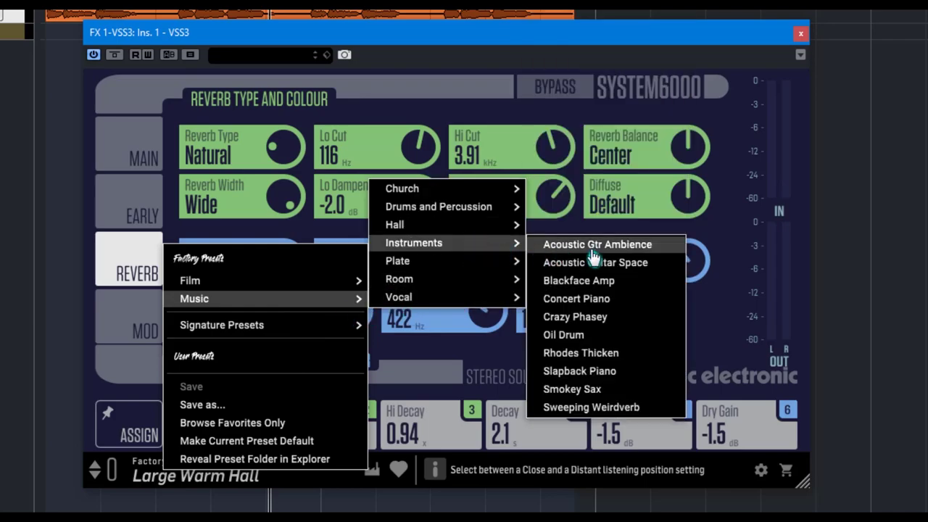
left_click(638, 246)
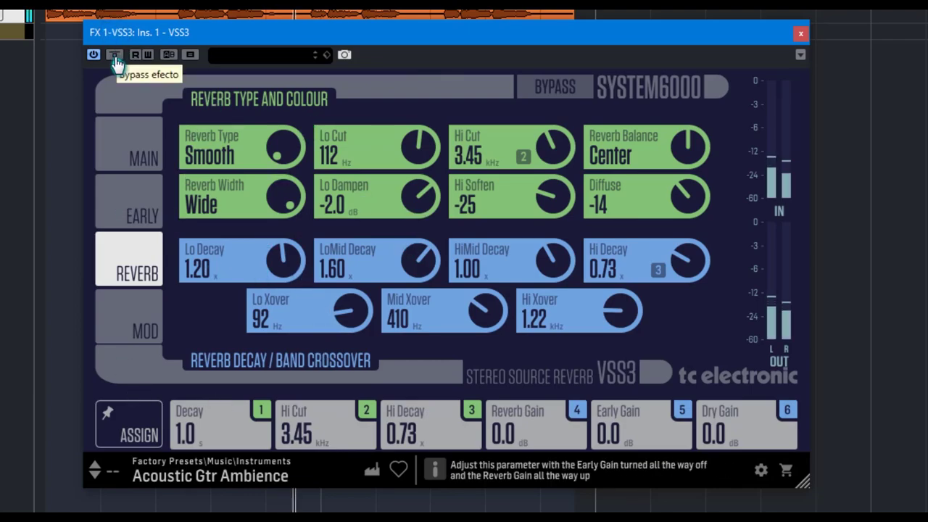
left_click(115, 58)
left_click(115, 58)
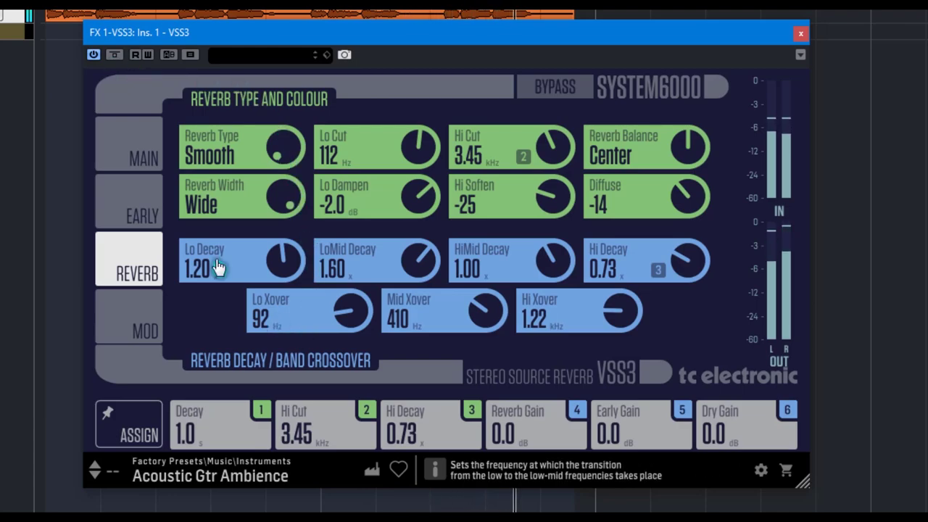
- Set the master reverb Decay to 4.2 s and the Hi Cut to 12.36 kHz
left_click(116, 154)
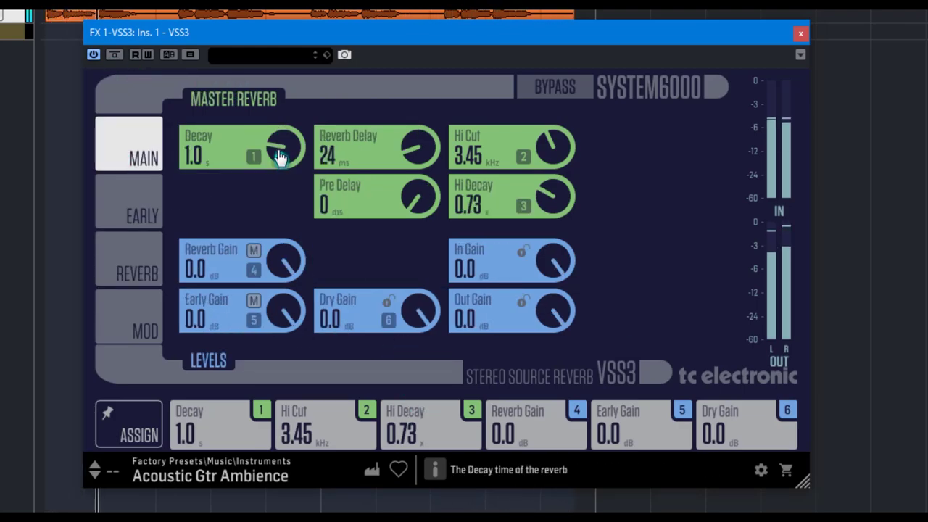
left_click_drag(280, 158, 267, 109)
left_click_drag(549, 155, 439, 143)
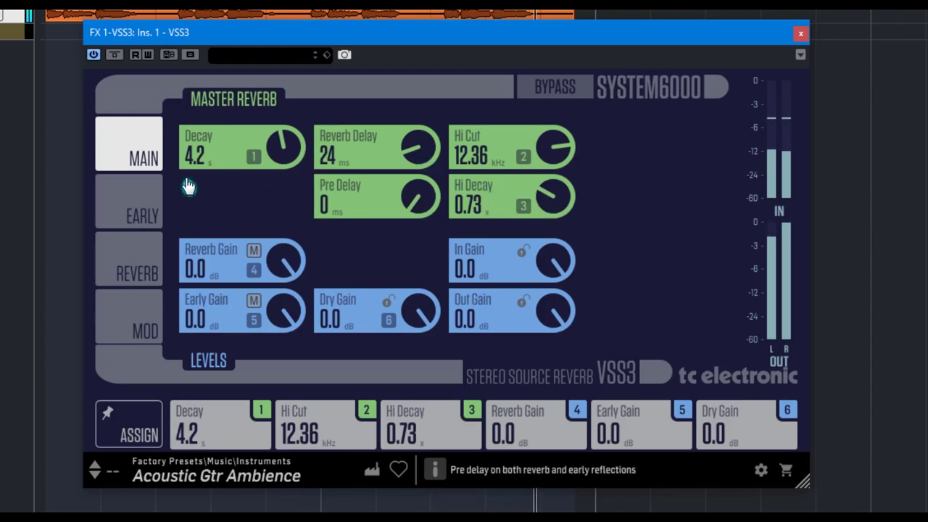
- Check the early reflections, and set the reverb's Lo Cut to 116 Hz and Hi Cut to 6.51 kHz
left_click(118, 211)
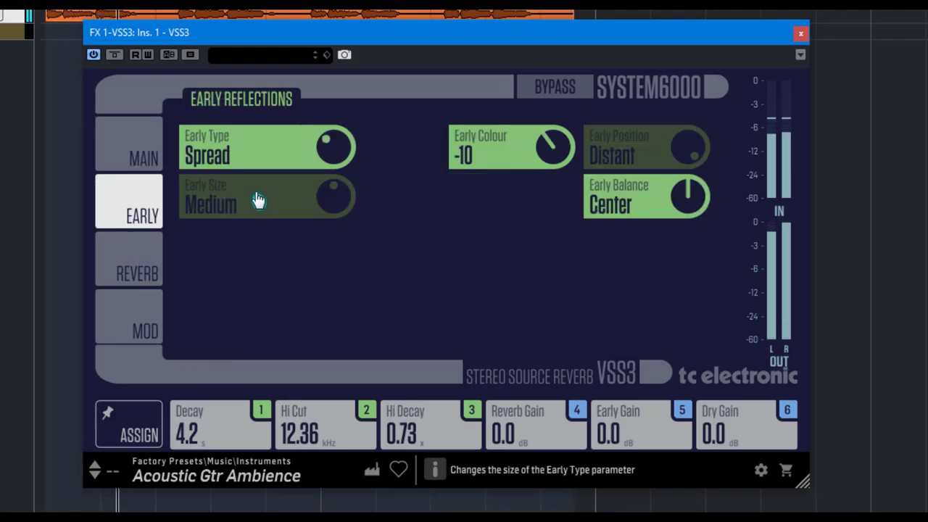
left_click(159, 281)
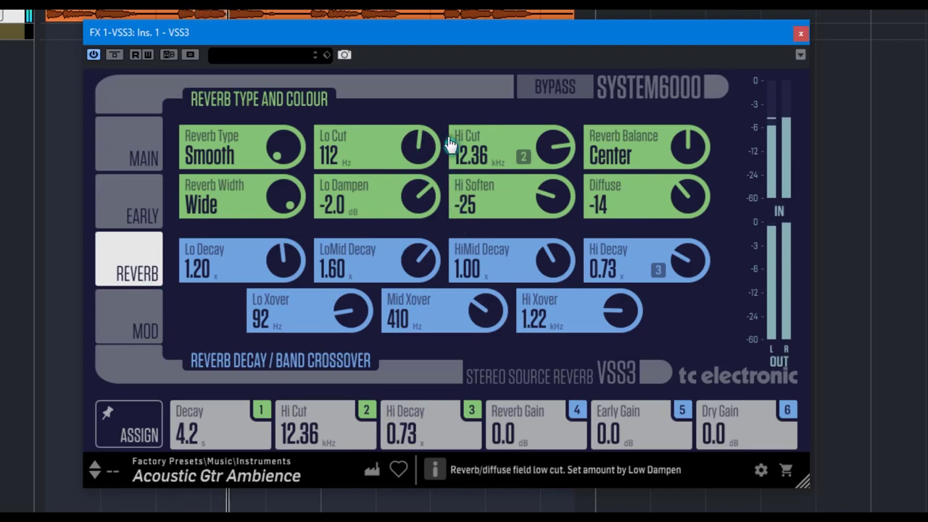
mouse_move(410, 145)
left_mouse_down()
mouse_move(425, 200)
mouse_move(415, 147)
left_mouse_up()
left_click_drag(549, 143, 557, 198)
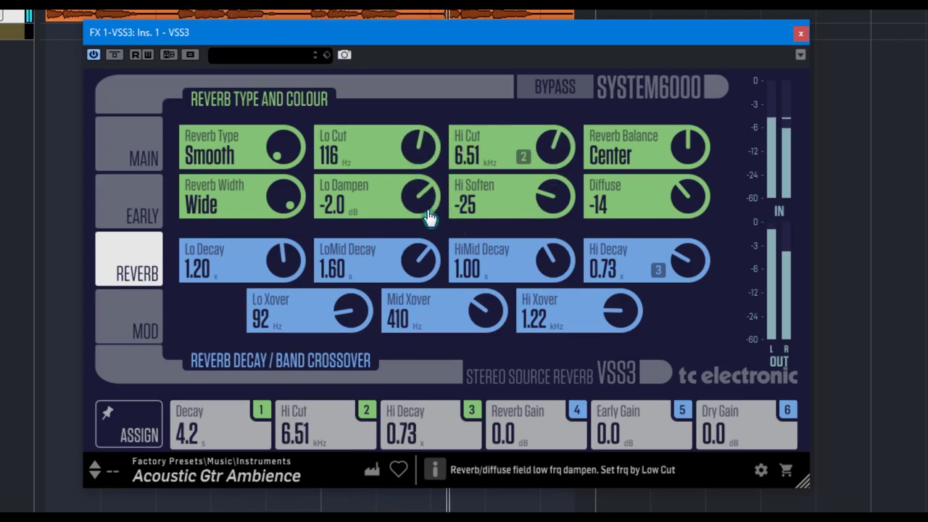
- Set the reverb's Lo Dampen to -11.0 dB, Hi Soften to 23 and Diffuse to -38
left_click_drag(429, 218, 441, 297)
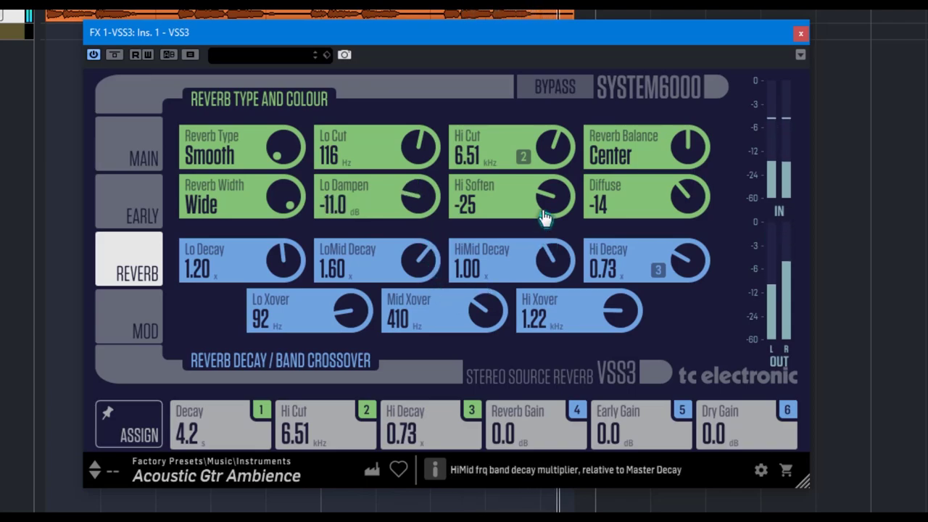
left_click_drag(547, 203, 545, 95)
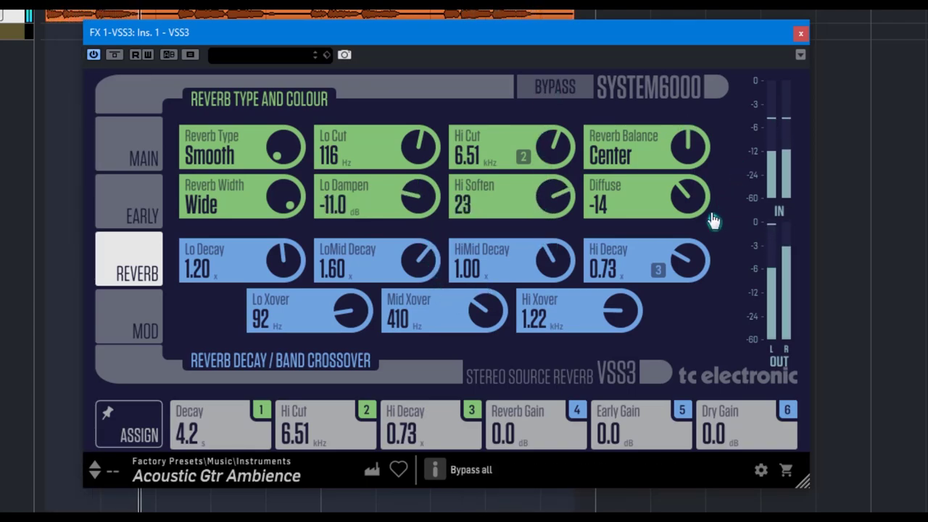
left_click_drag(711, 222, 684, 258)
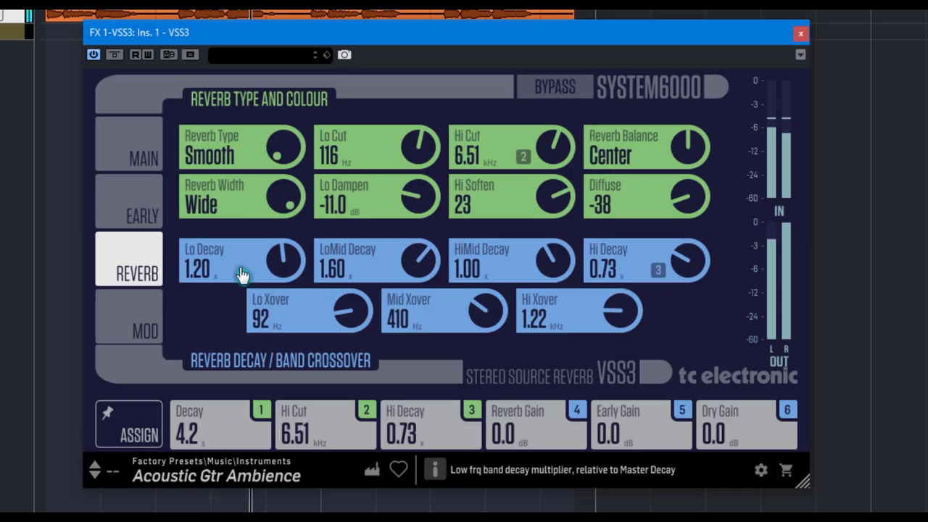
- Set the Reverb Mod Type to Smooth2 with a Reverb Mod Rate of 47 in the modulation settings
left_click(144, 317)
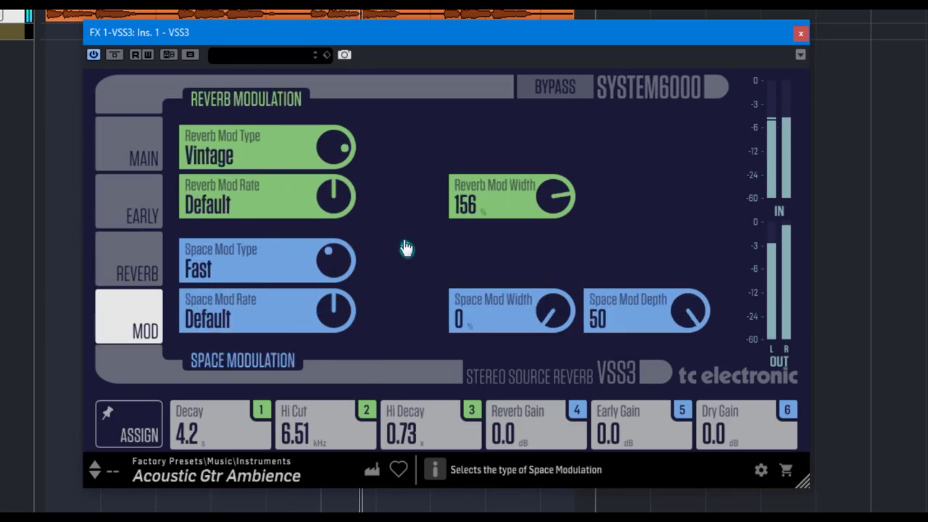
left_click(346, 260)
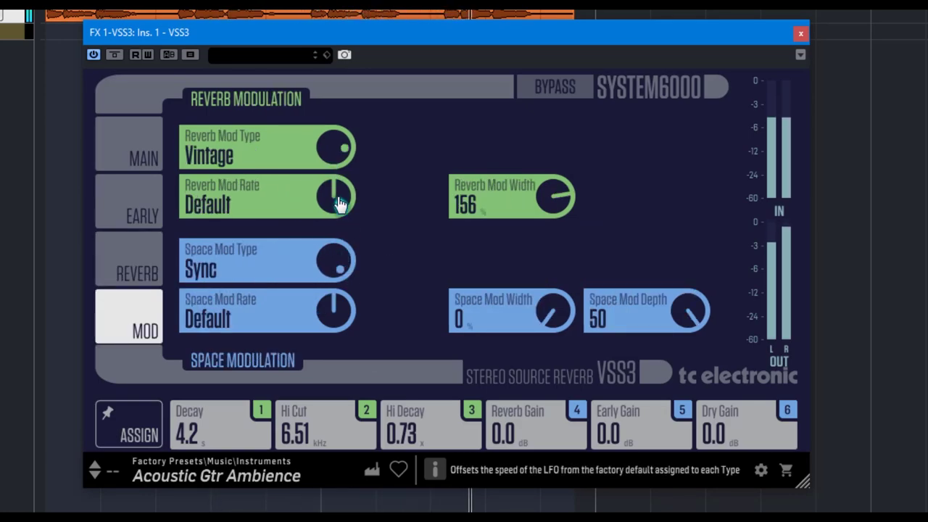
left_click_drag(331, 197, 340, 386)
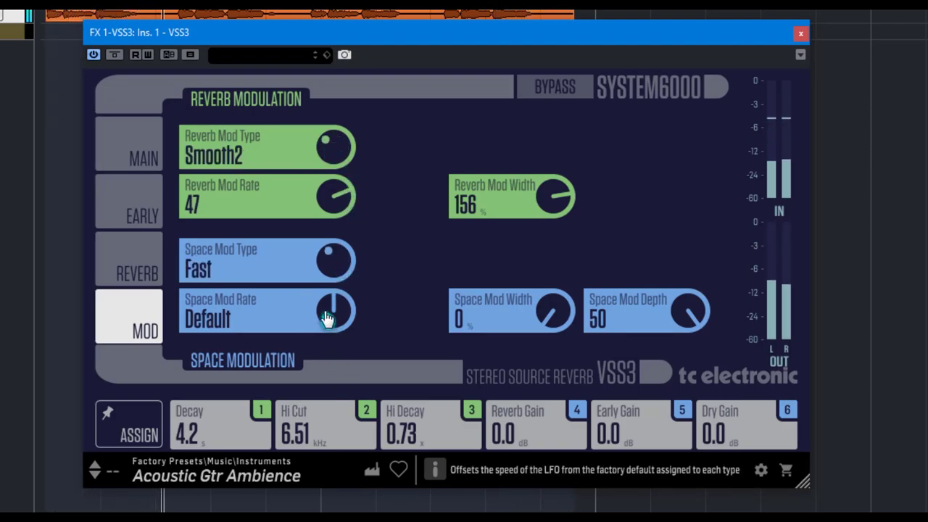
- Set the Space Mod Rate to -71 and adjust the Space Mod Width and Space Mod Depth
left_click_drag(327, 312, 345, 395)
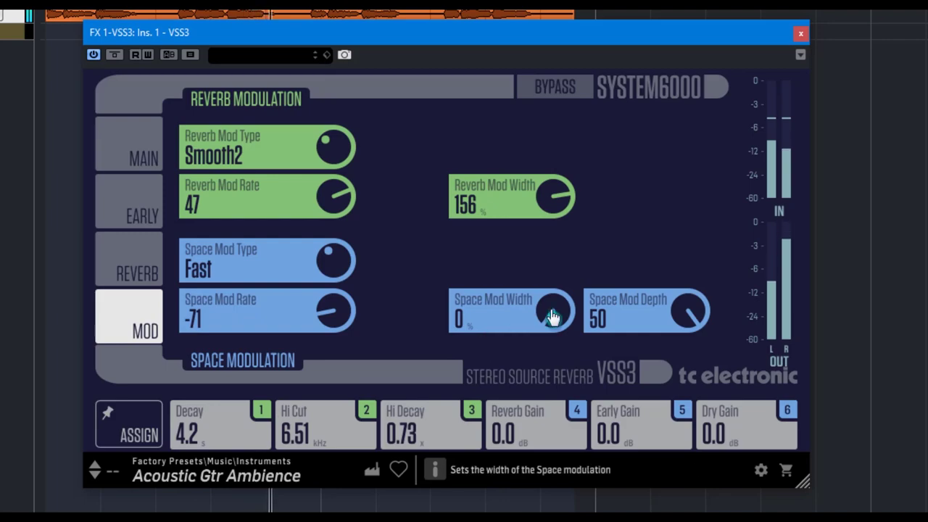
left_click_drag(549, 311, 563, 278)
left_click_drag(686, 317, 680, 421)
- Return to the Master Reverb parameters and bypass the reverb during playback
left_click(147, 167)
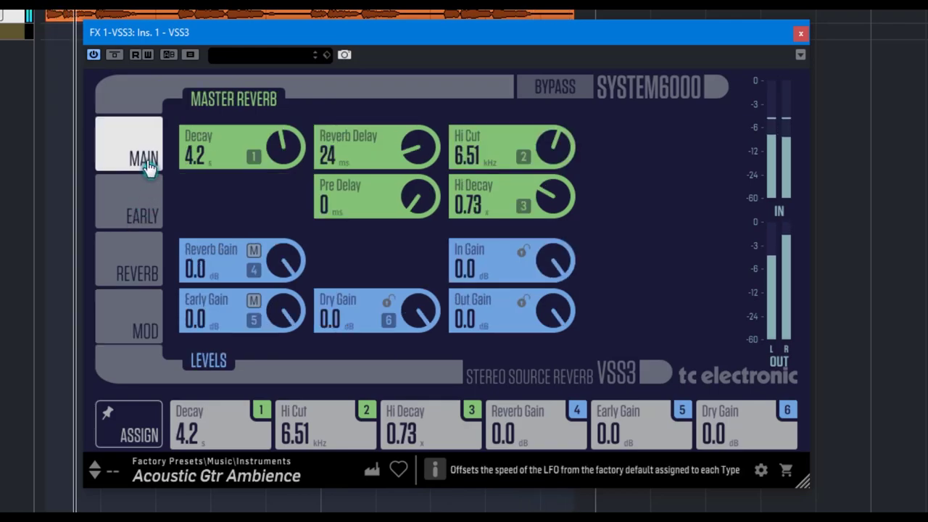
left_click(537, 96)
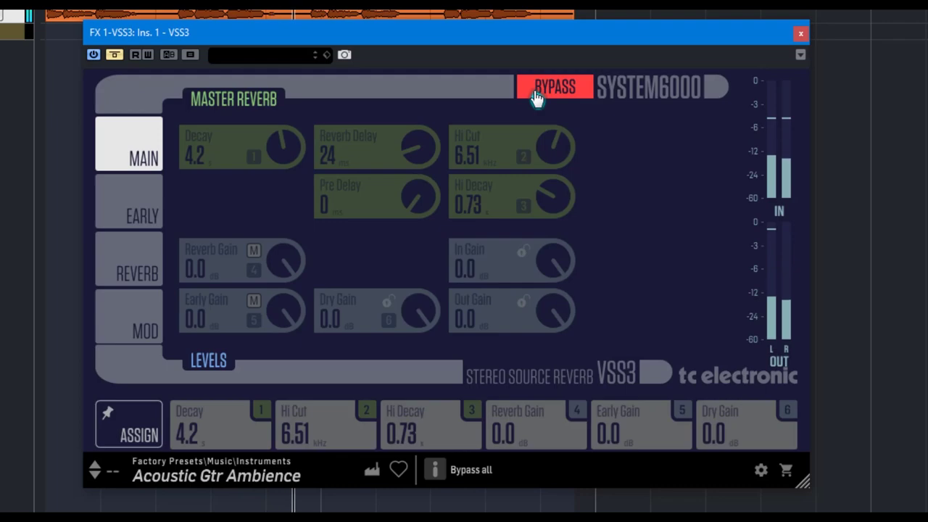
- Take the reverb out of bypass and load the Vocal Hall 1 factory preset
left_click(537, 97)
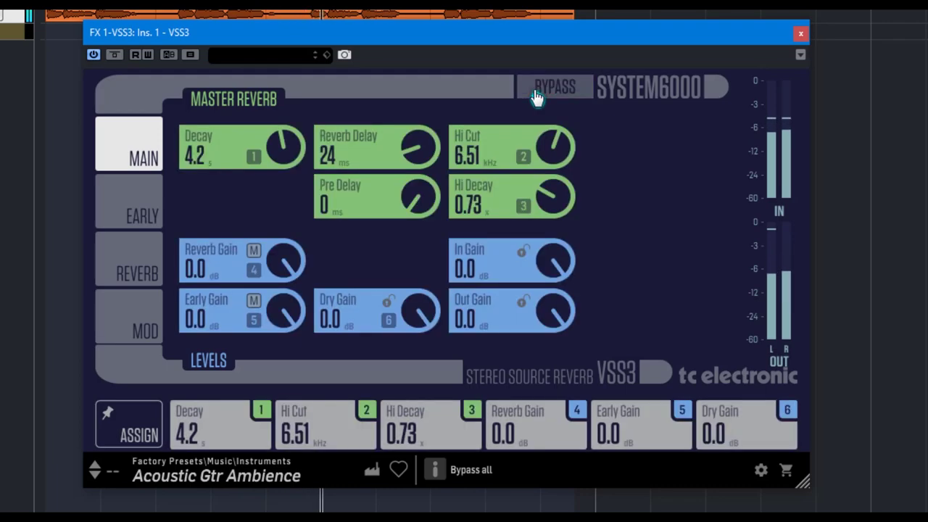
left_click(95, 473)
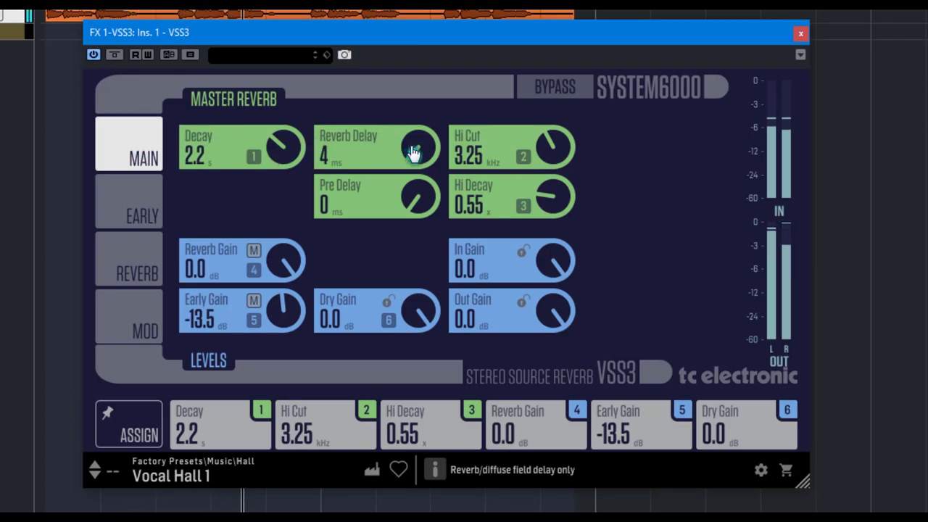
- Set the Reverb Delay to 112 ms, the Pre Delay to 53 ms and the Early Gain to -24.5 dB
left_click_drag(408, 140, 400, 41)
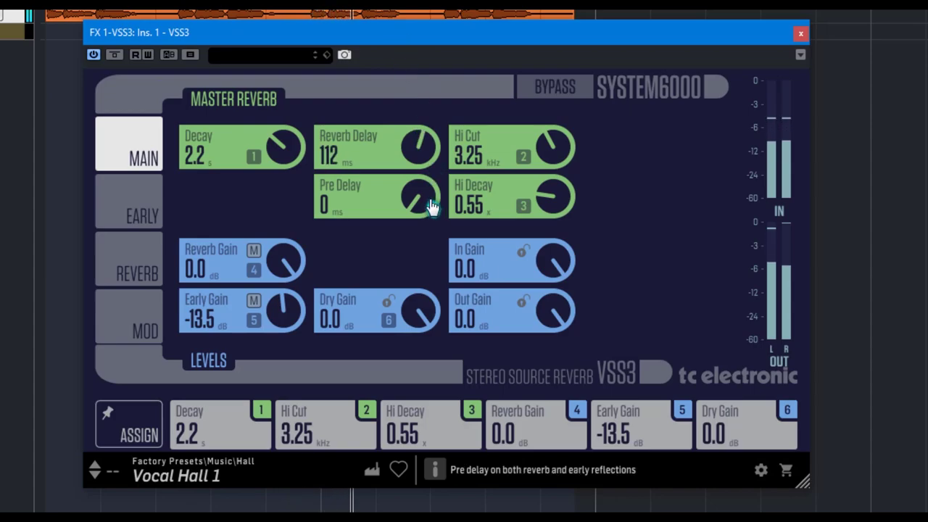
left_click_drag(429, 203, 367, 84)
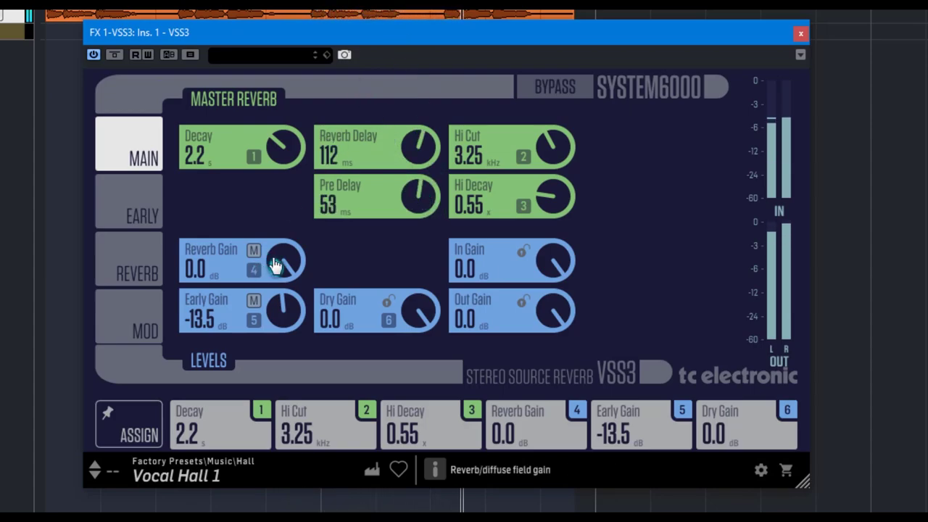
left_click_drag(284, 305, 280, 352)
- Briefly mute and unmute the early reflections, and try adjusting the Dry Gain during playback
left_click(254, 301)
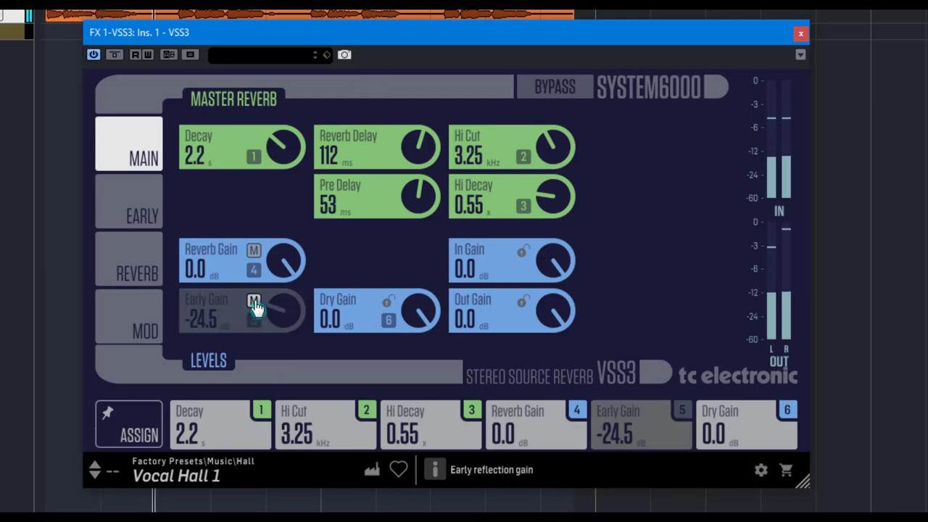
left_click(254, 303)
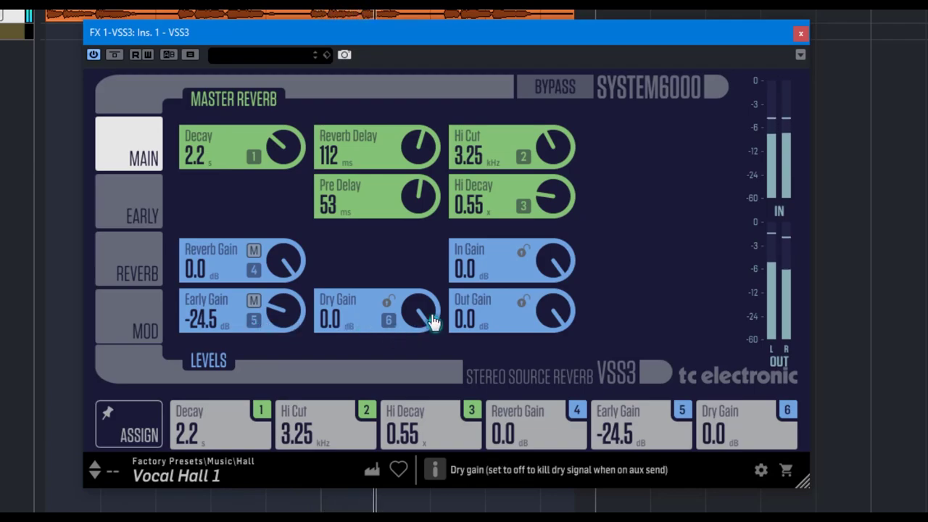
left_click_drag(431, 317, 408, 220)
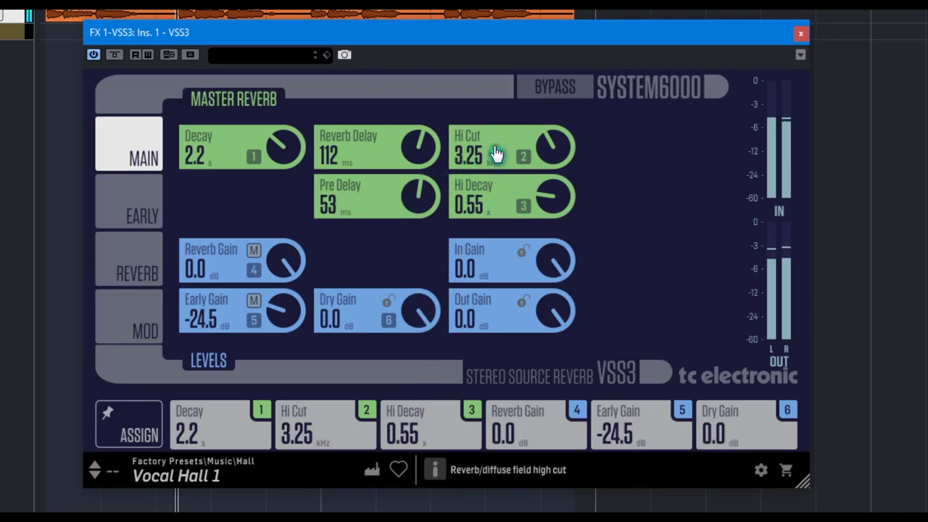
- Set the early reflections to Early Size Large, Early Colour -23 and Early Balance -100, and return to the Master Reverb parameters
left_click(145, 214)
left_click_drag(341, 186, 326, 100)
left_click_drag(549, 141, 546, 232)
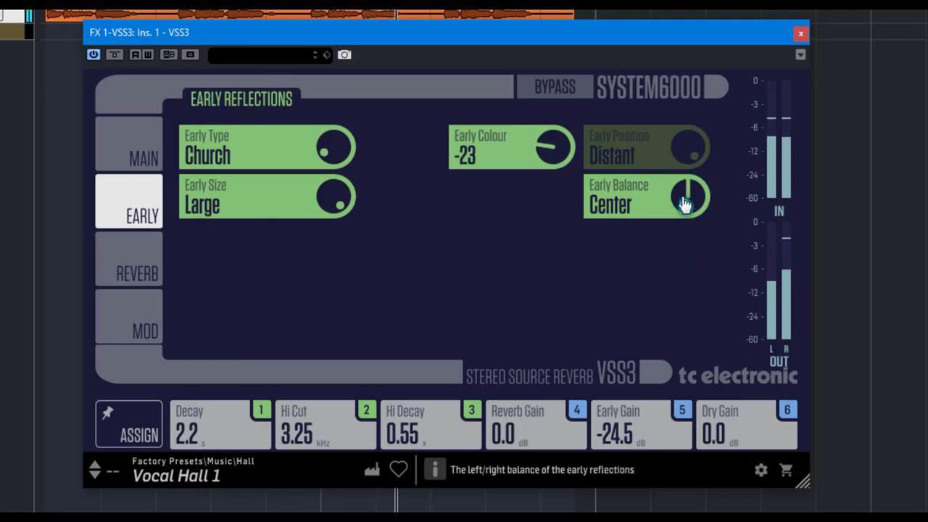
left_click_drag(684, 200, 675, 118)
left_click_drag(675, 103, 719, 324)
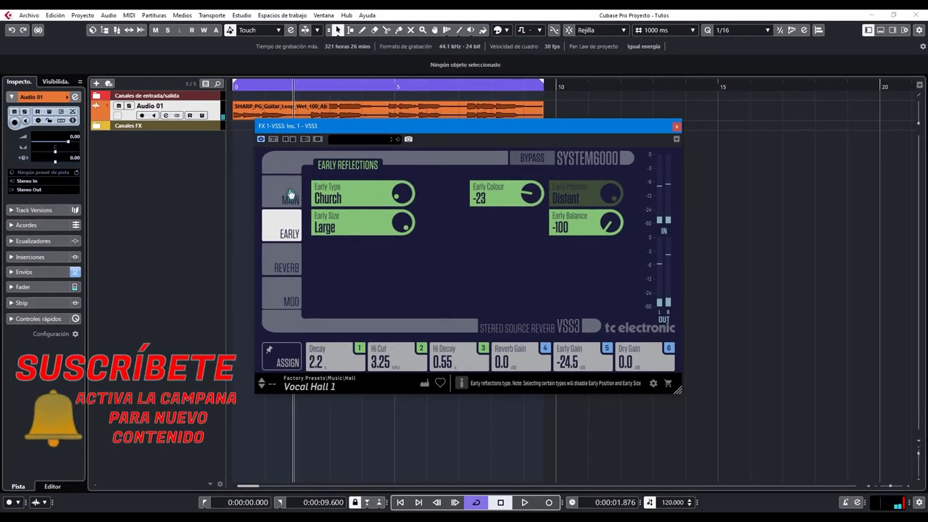
left_click(290, 195)
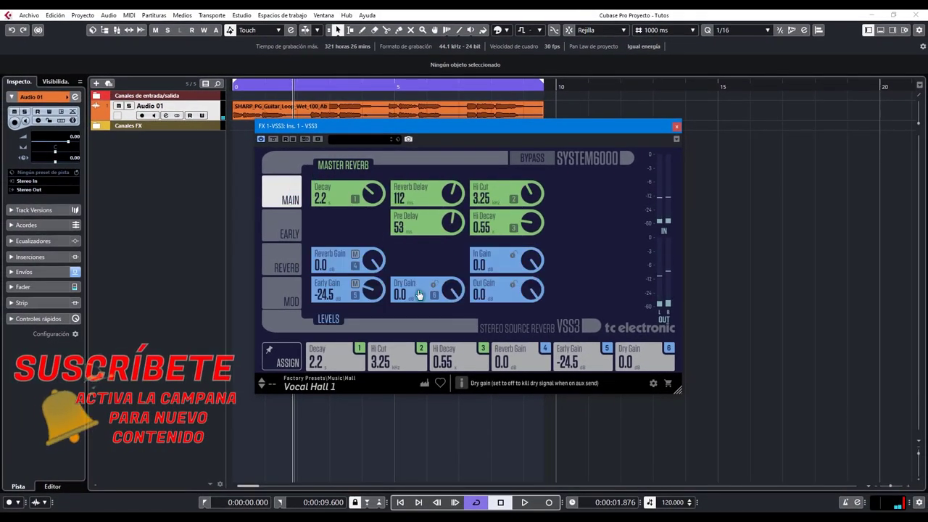